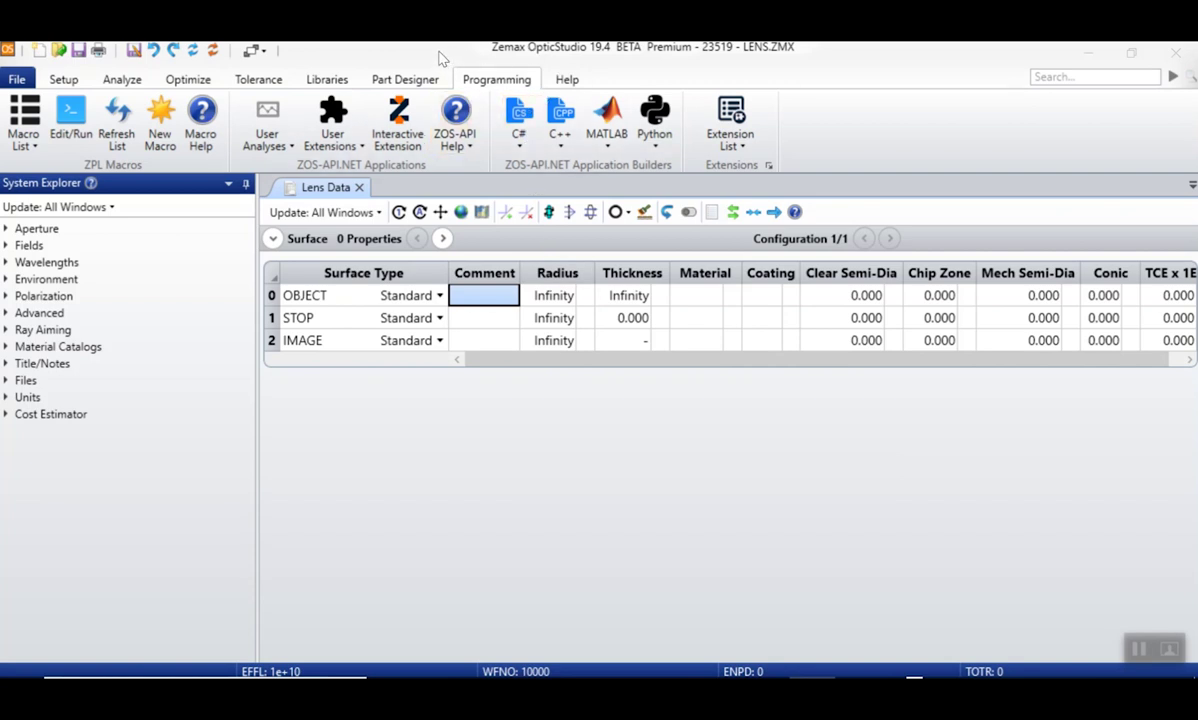
Open the Polygon.ZPL macro source for editing from the Edit/Run dialog
left_click(73, 121)
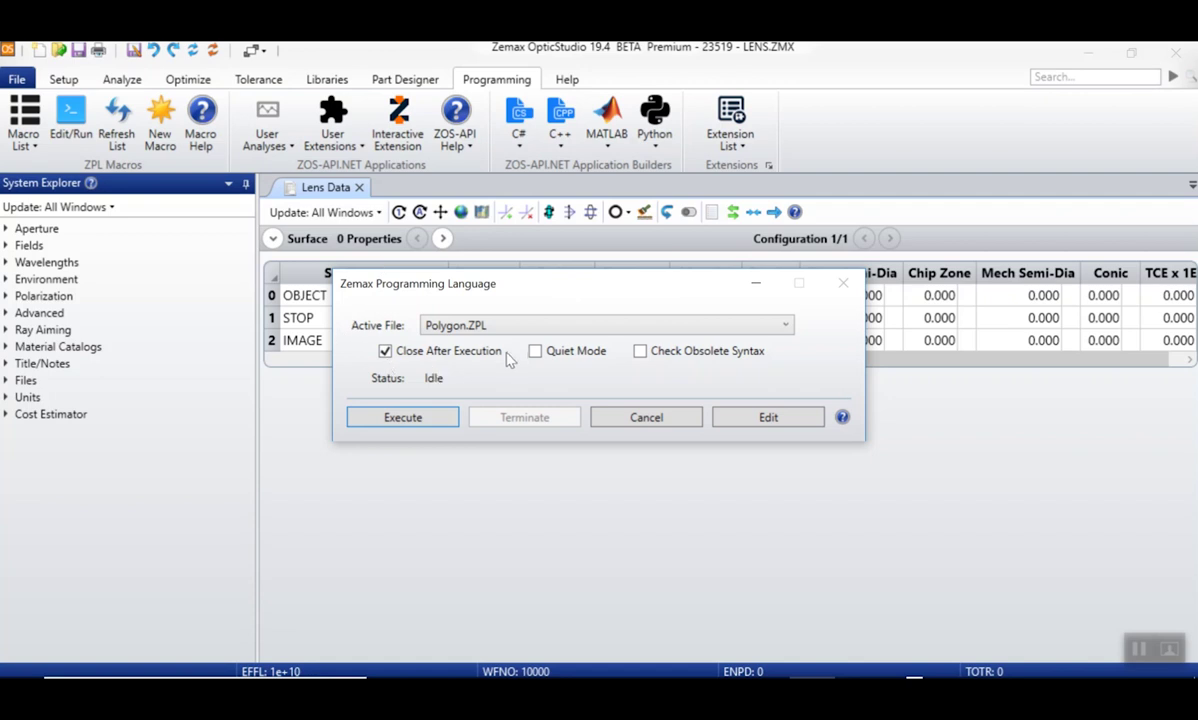
left_click(772, 420)
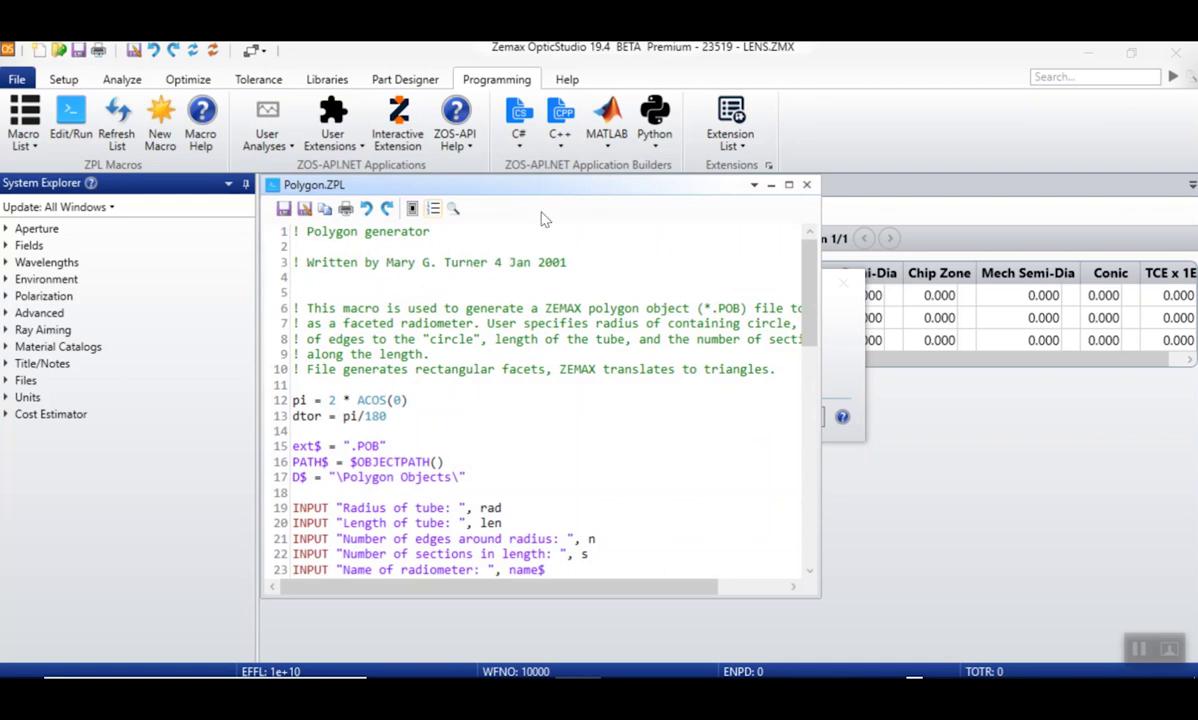
Dock the Polygon.ZPL editor beside Lens Data and cancel the macro run dialog
right_click(567, 189)
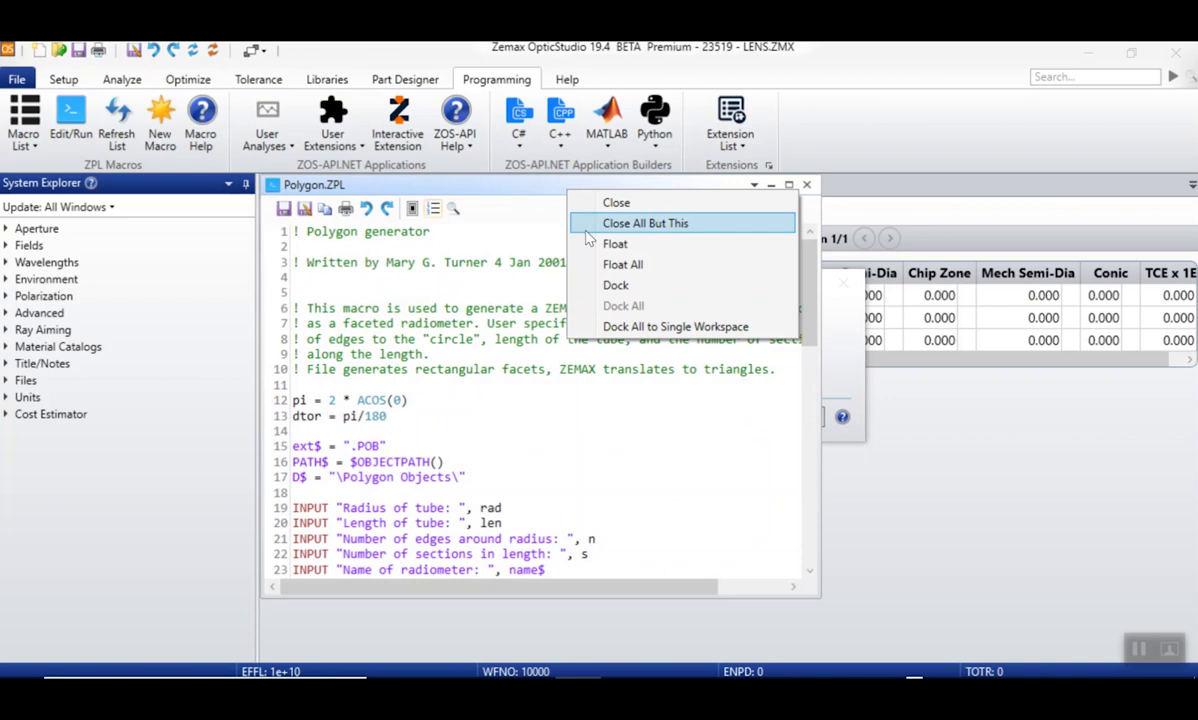
left_click(616, 285)
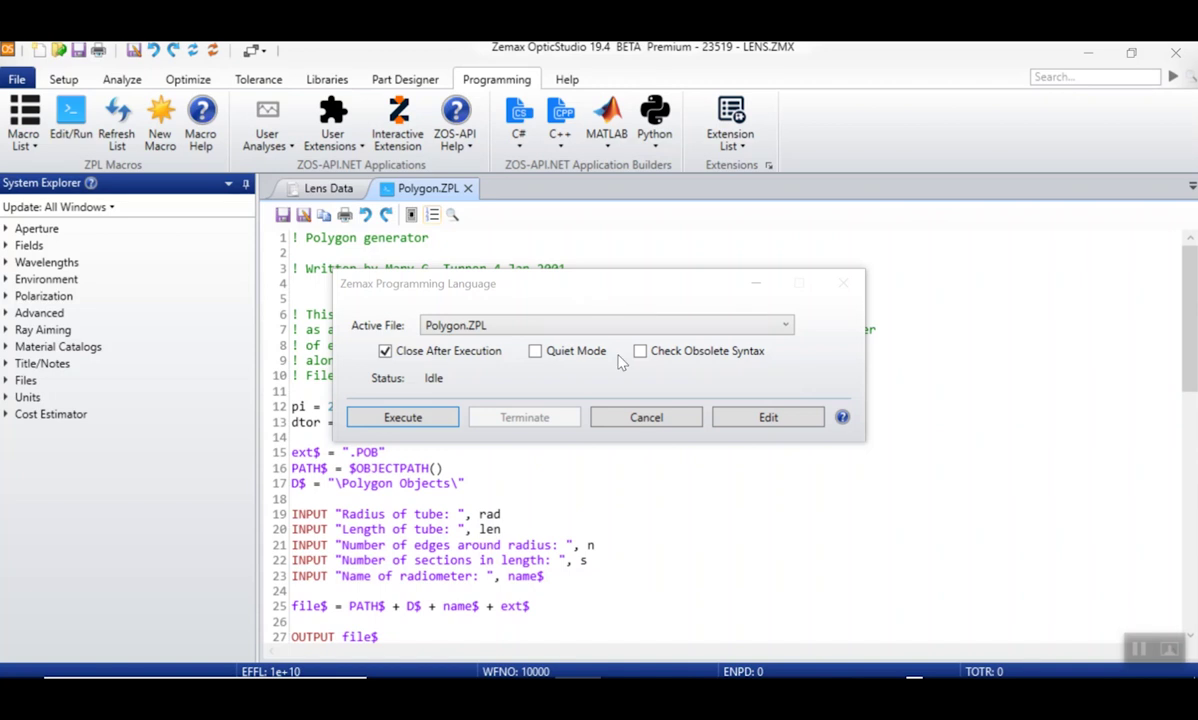
left_click(672, 420)
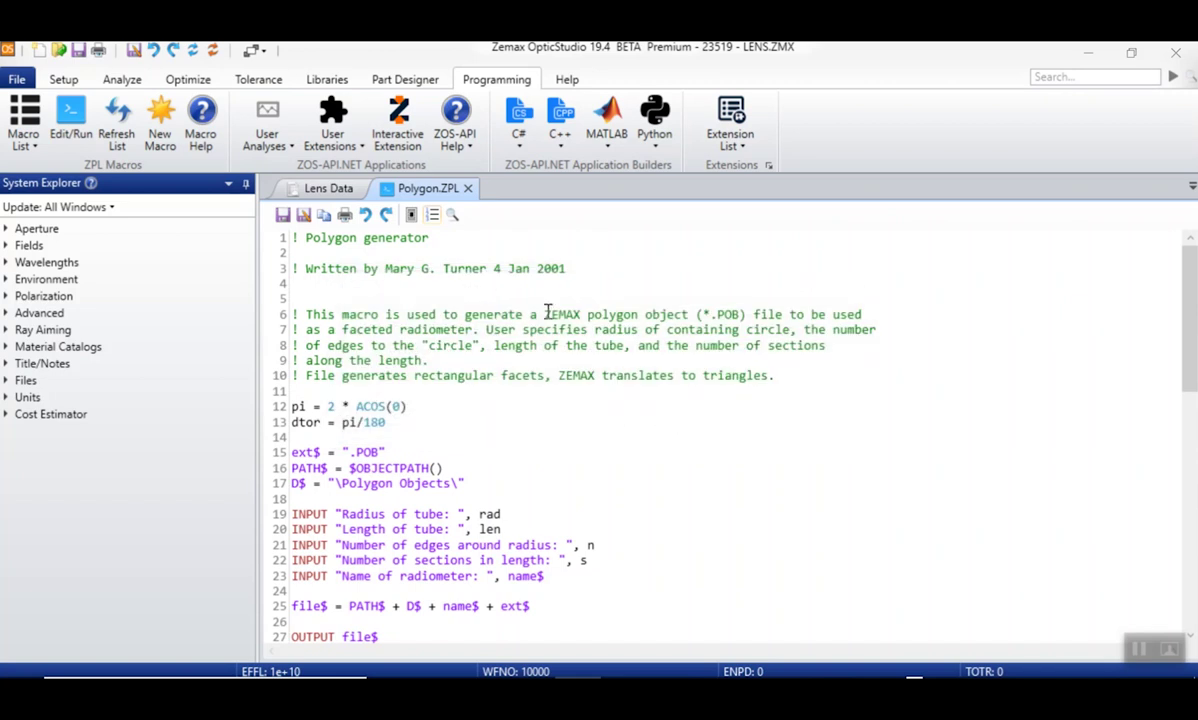
Search the macro for 'input' and step forward and back through the INPUT matches
left_click(453, 218)
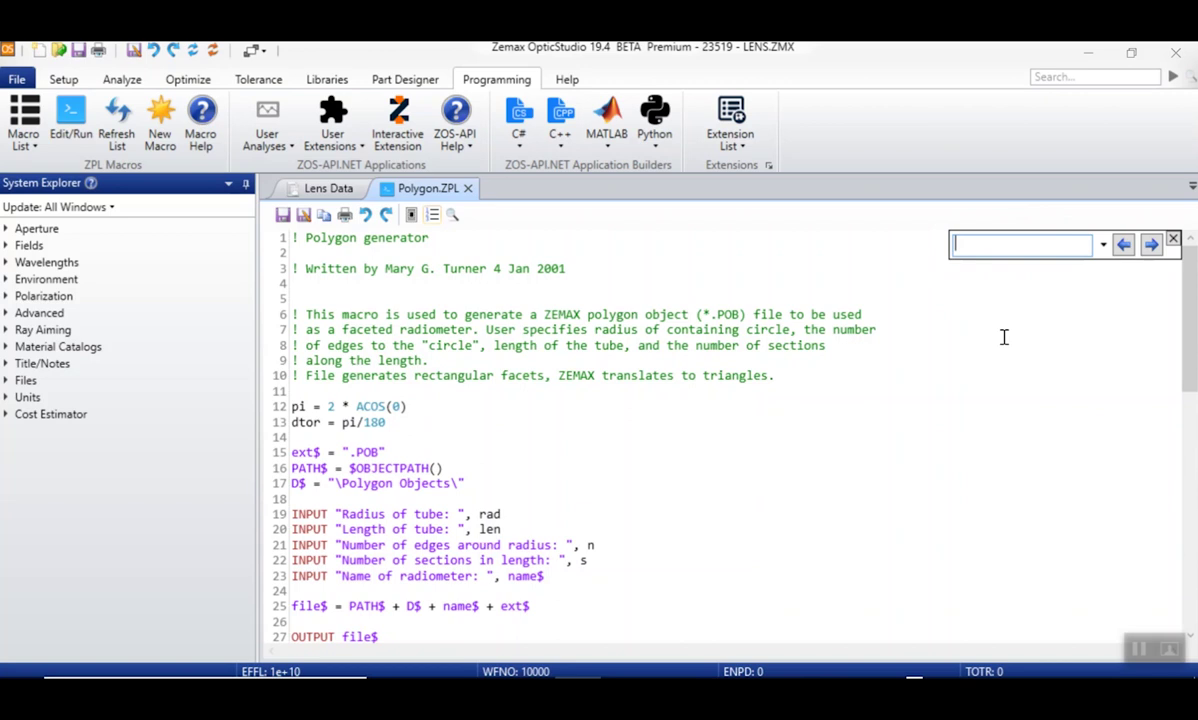
type("in")
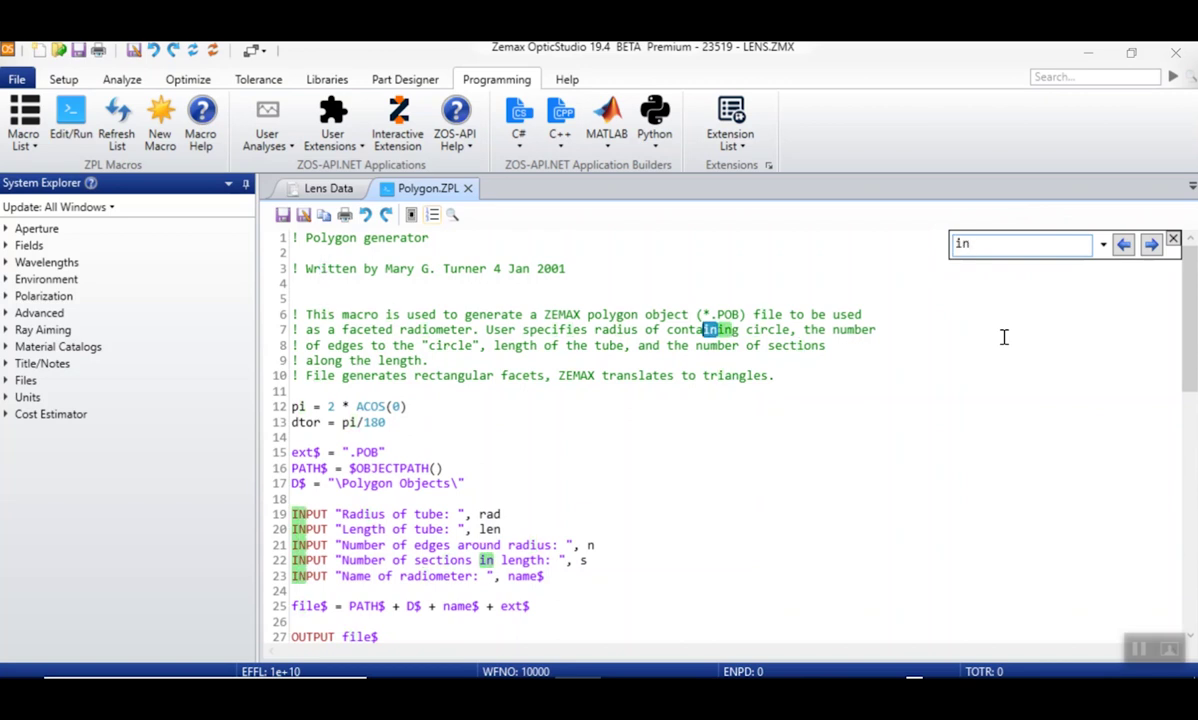
type("put")
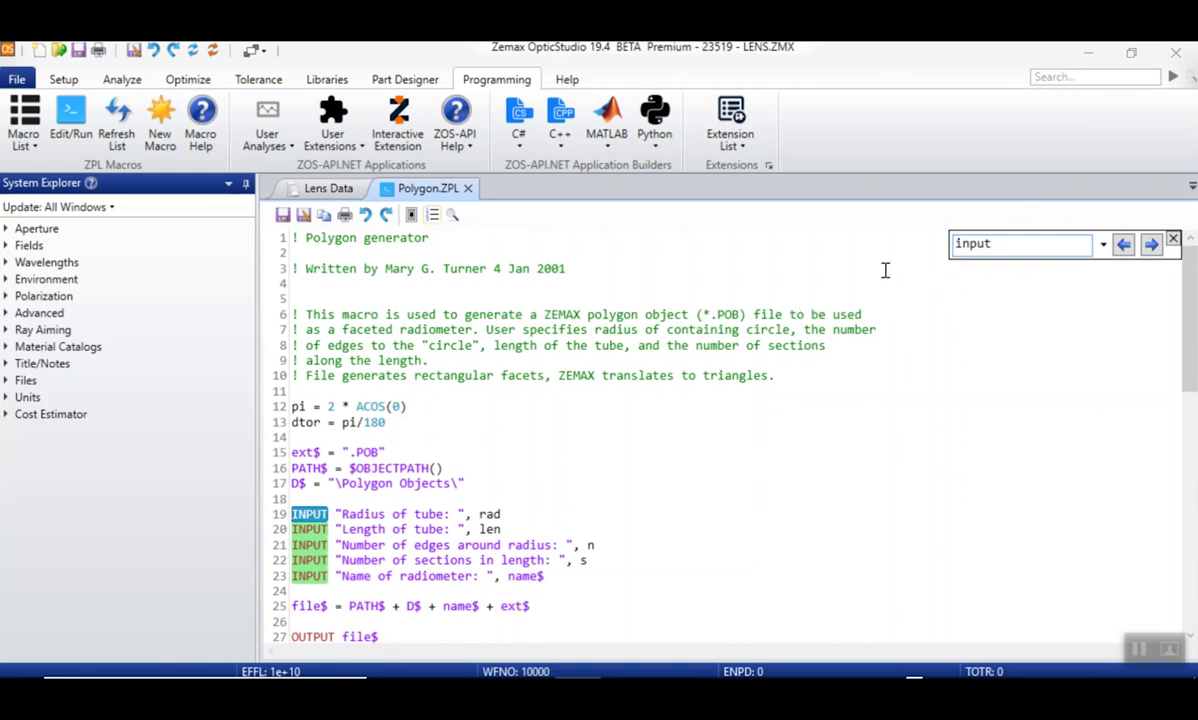
left_click(1152, 245)
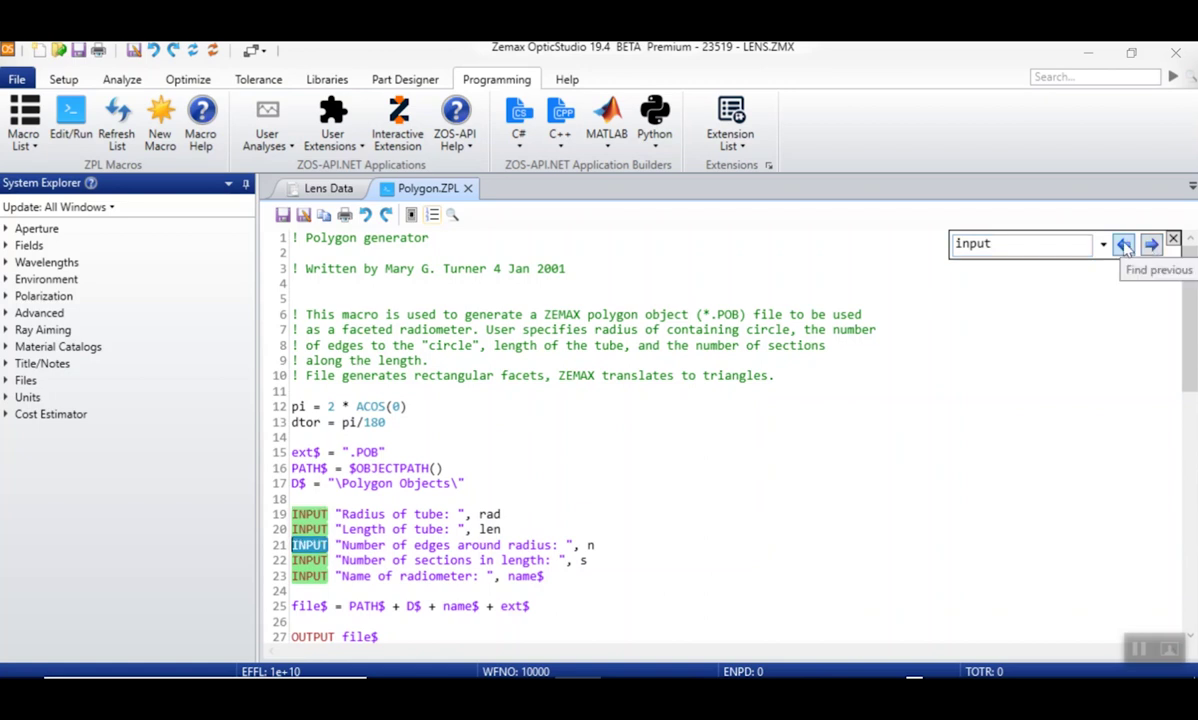
left_click(1124, 246)
Turn on Match case and replace the search text with 'INP'
left_click(1124, 246)
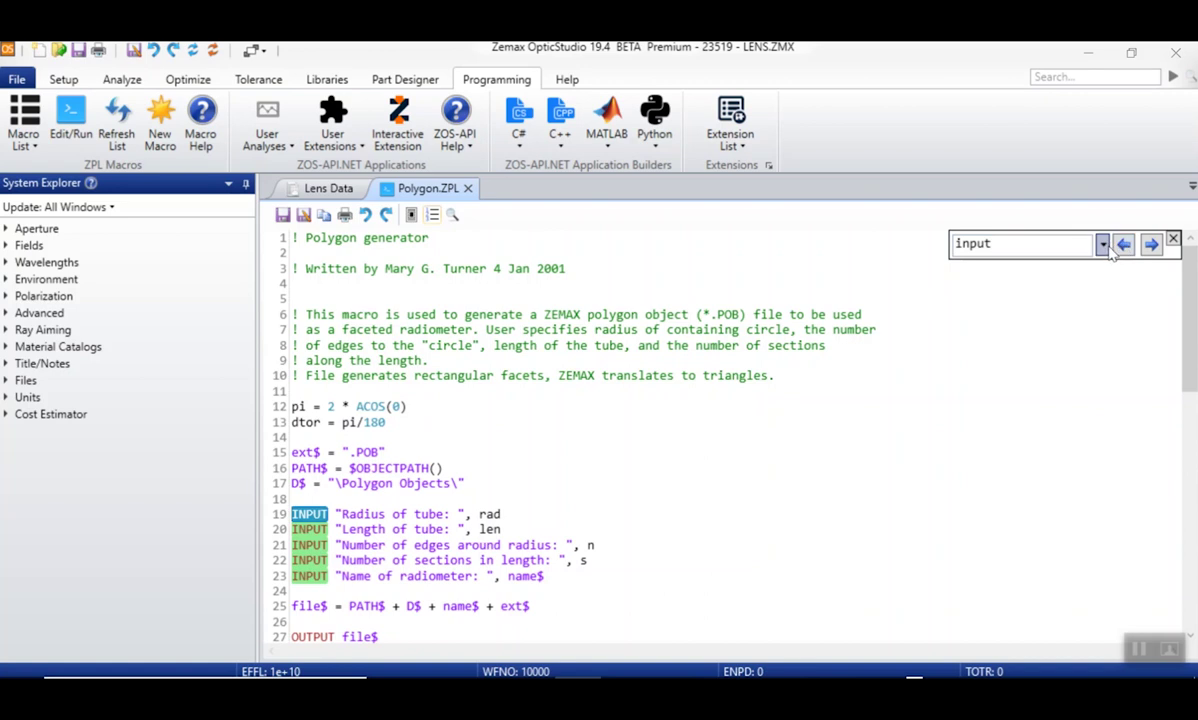
left_click(1103, 245)
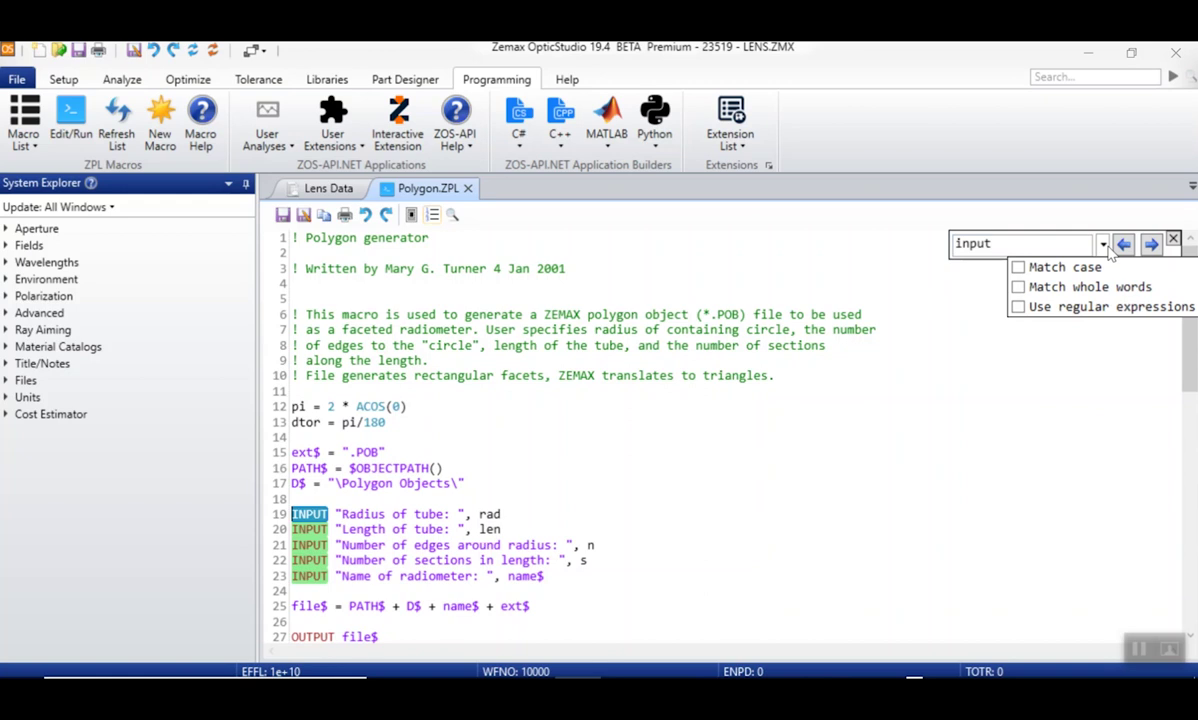
left_click(1018, 268)
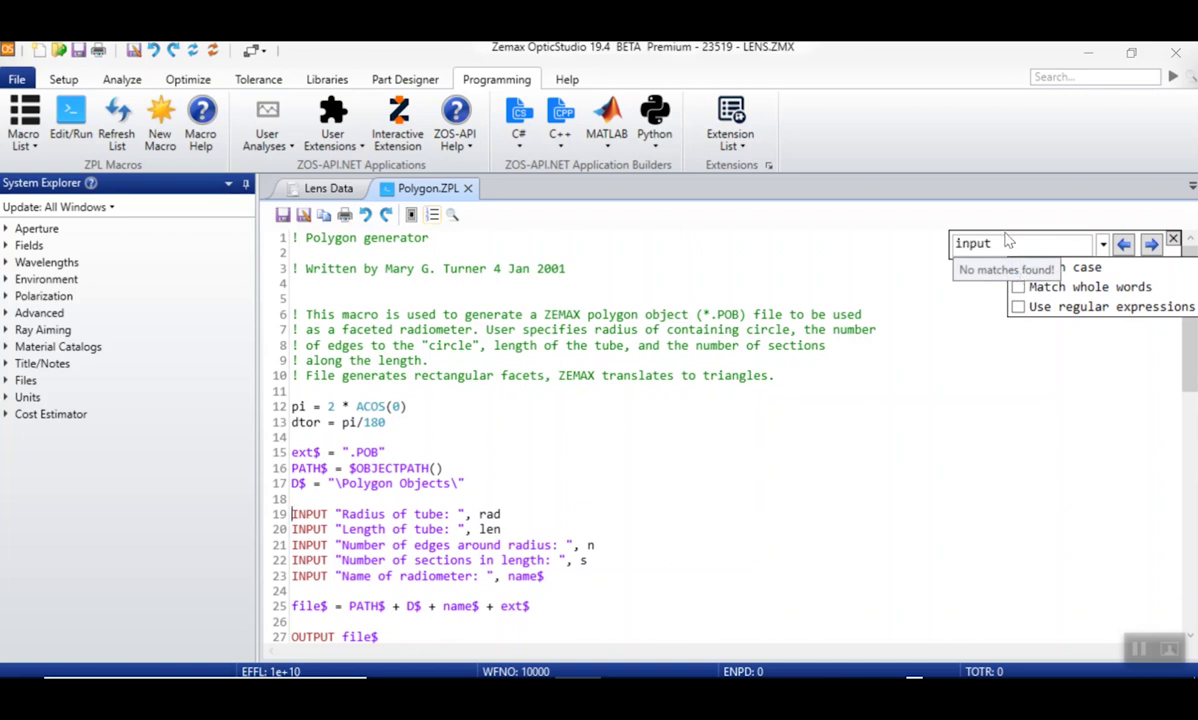
left_click(1006, 243)
left_click_drag(1008, 243, 938, 248)
type("I")
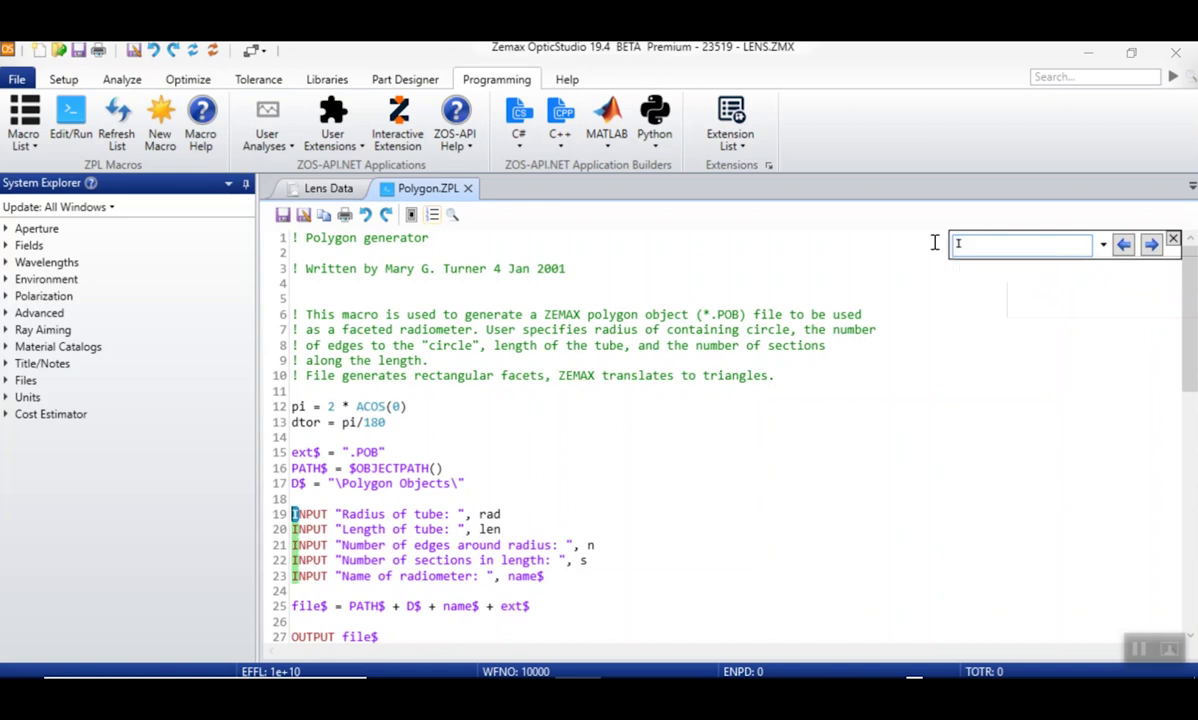
type("NP")
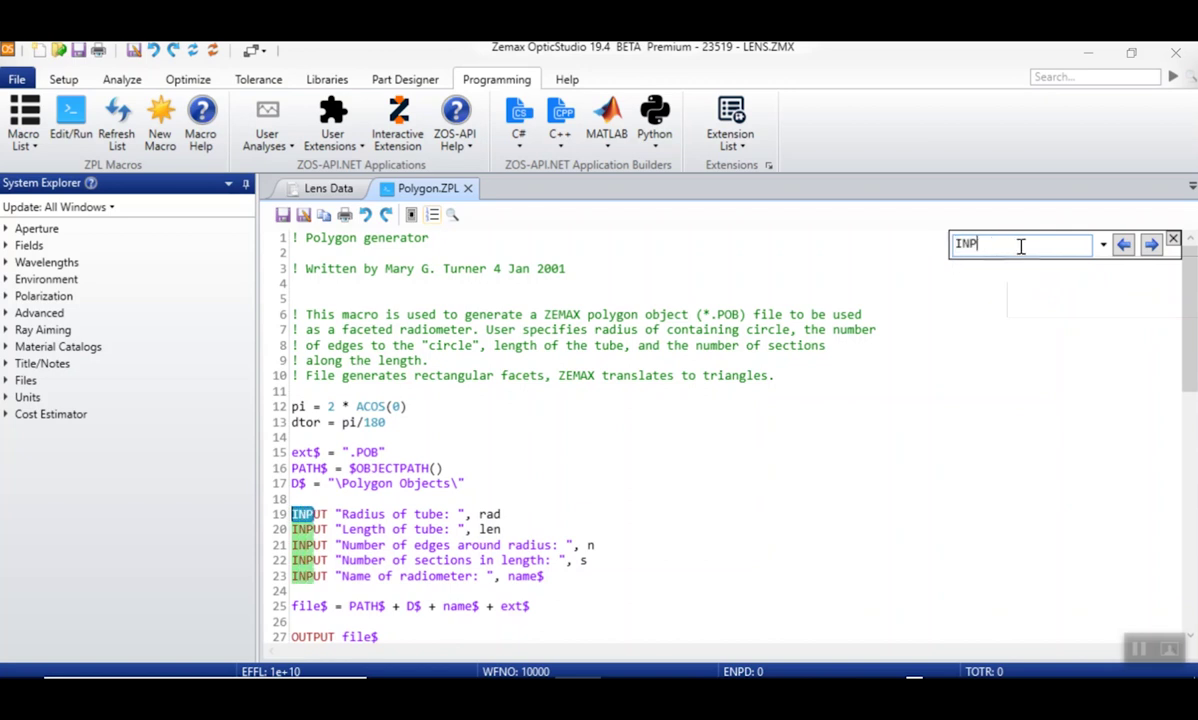
left_click(1102, 245)
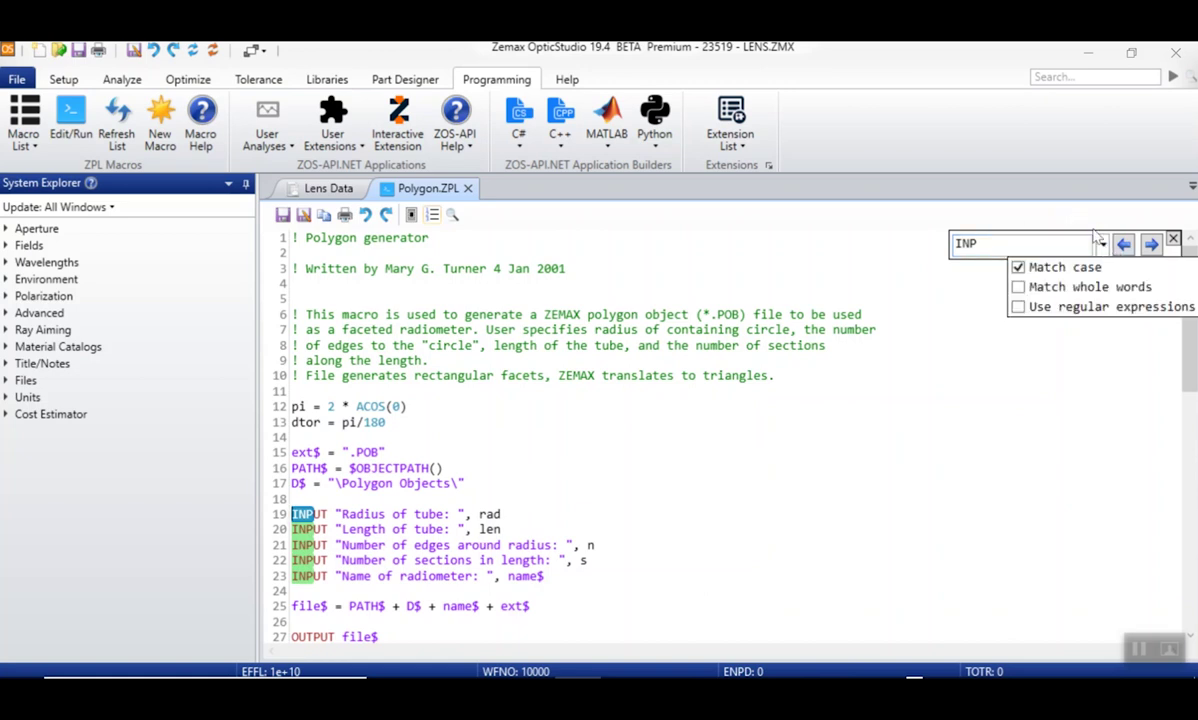
Complete the search to 'INPUT' with Match whole words on, then switch whole words off
left_click(1018, 287)
left_click(1006, 244)
type("UT")
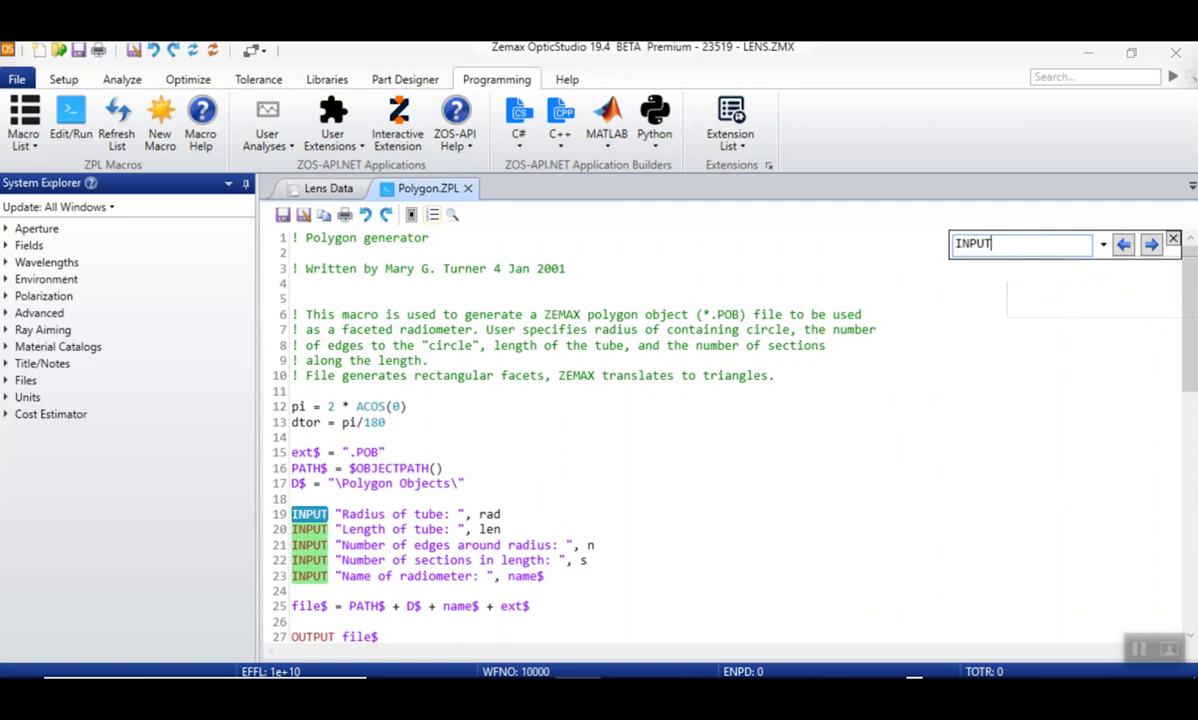
left_click(1103, 245)
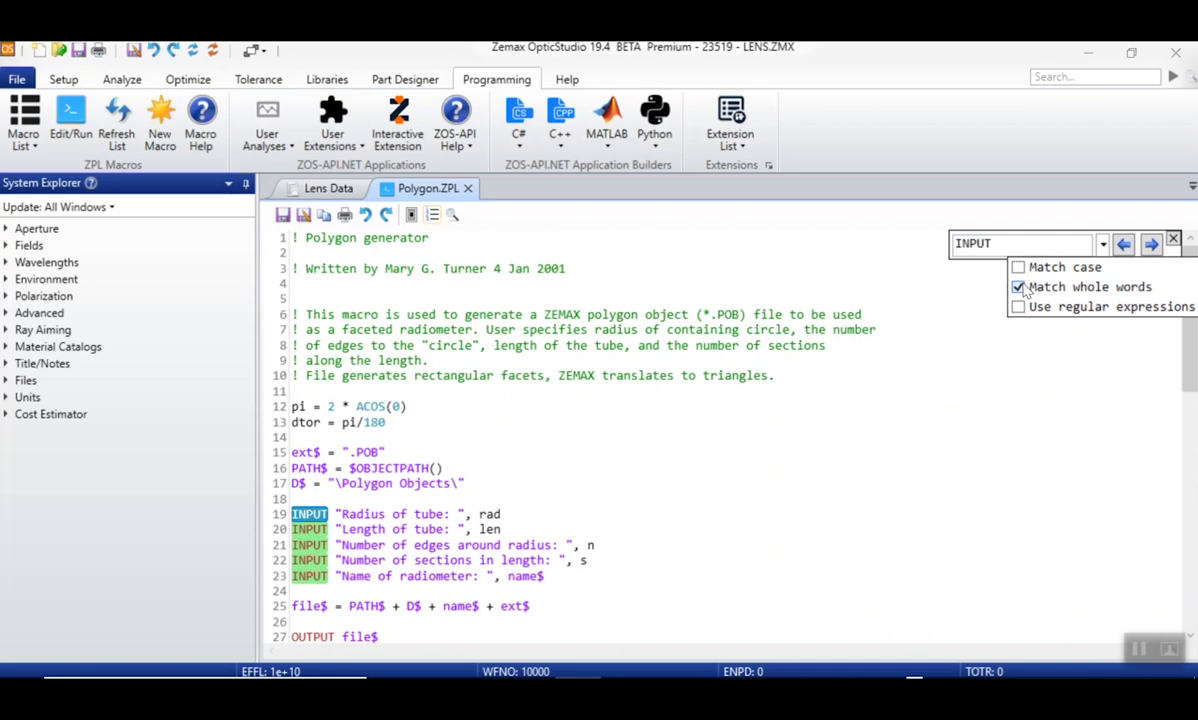
left_click(1019, 287)
Enable regular expressions and search for \d to highlight digits like 2, 0 and 180
left_click(1017, 308)
left_click_drag(1018, 251, 920, 236)
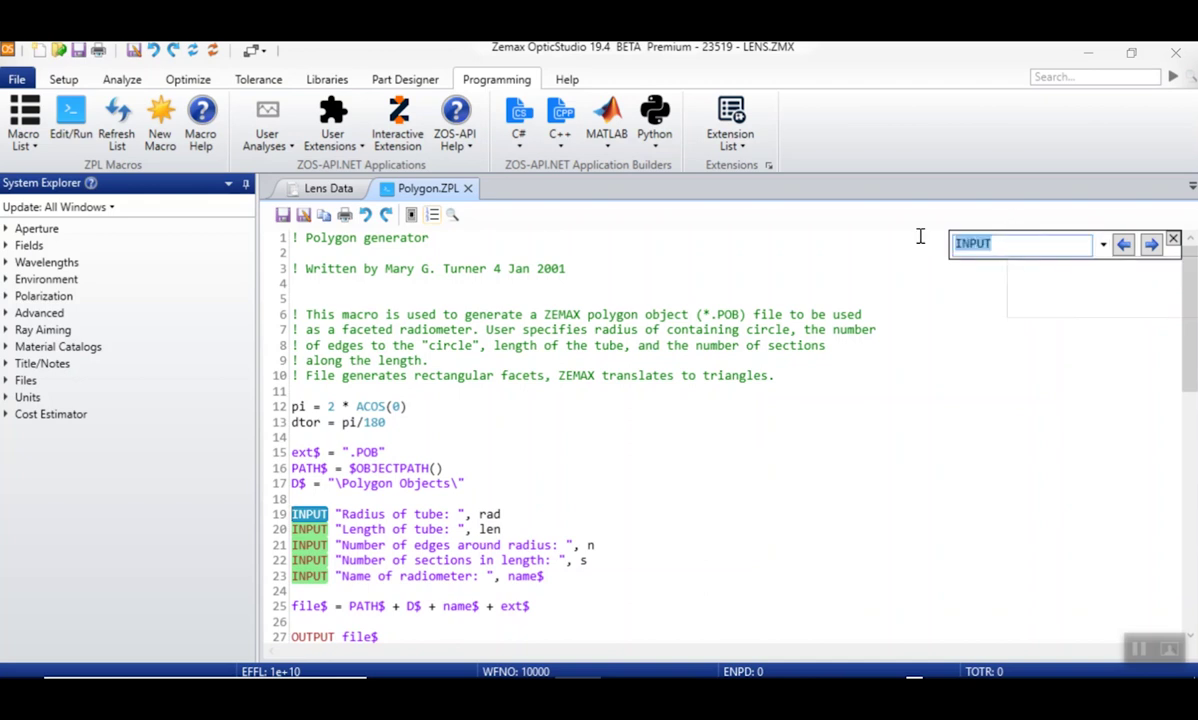
type("\\d")
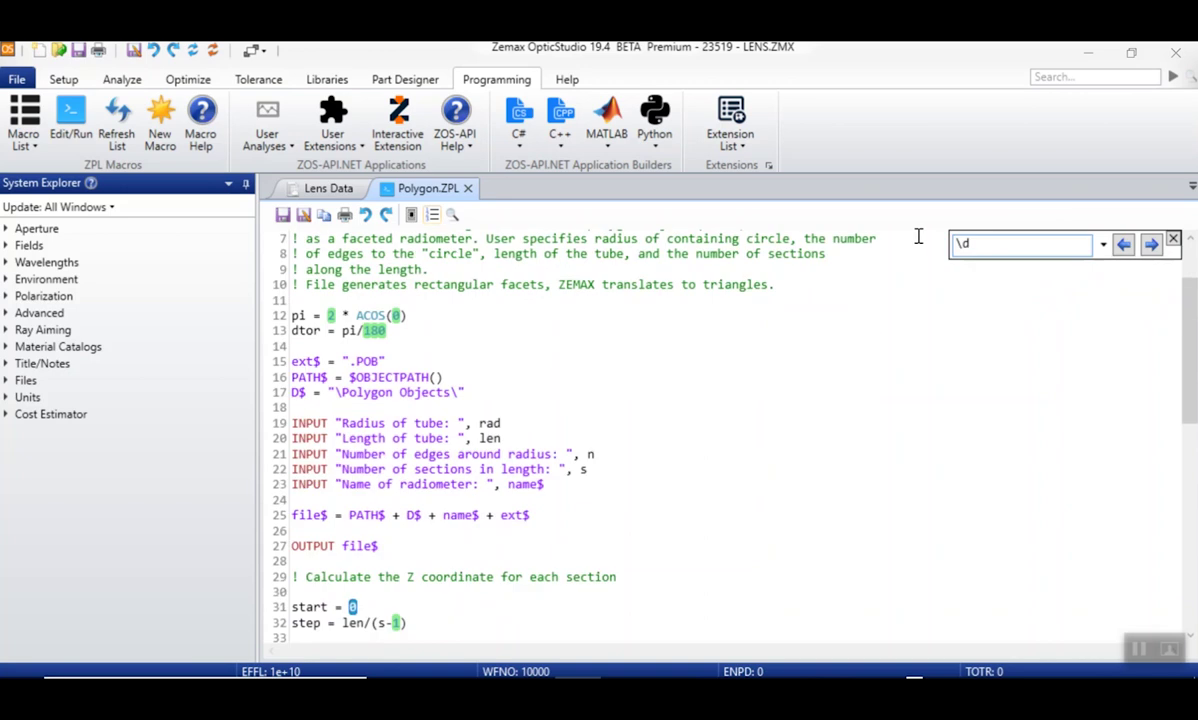